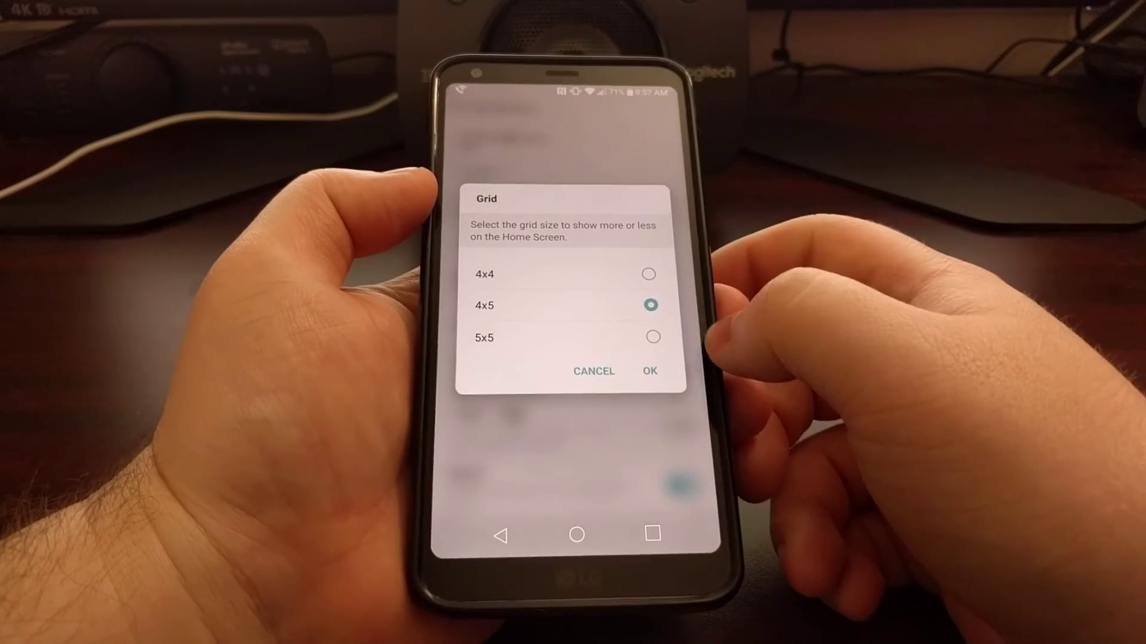
# Step: Select the 5x5 option in the Home screen Grid chooser
pyautogui.click(627, 330)
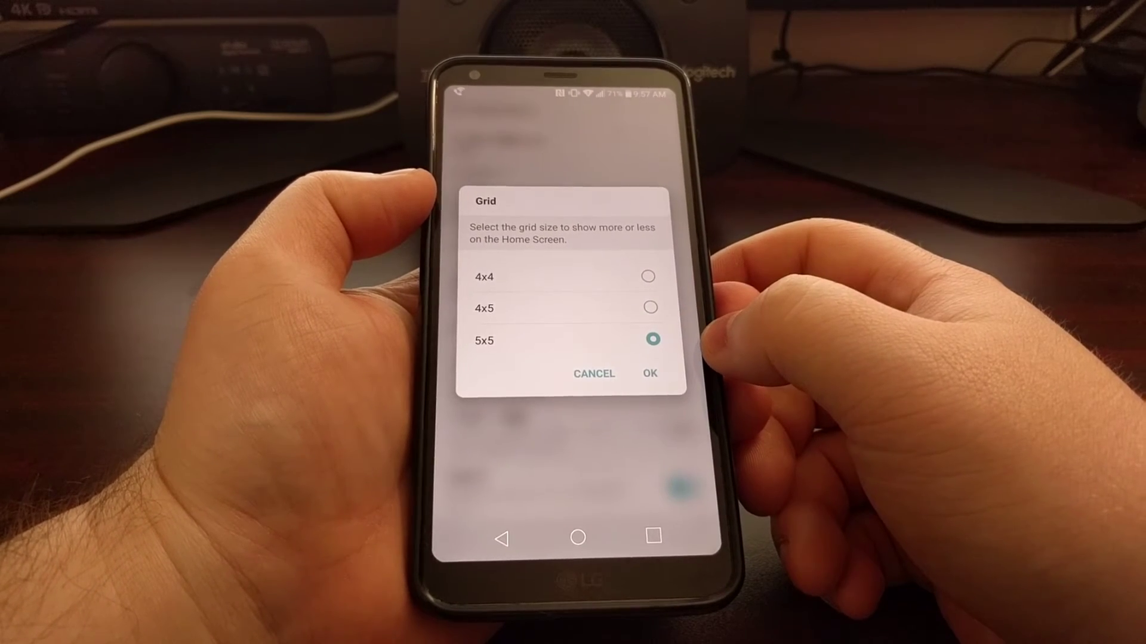